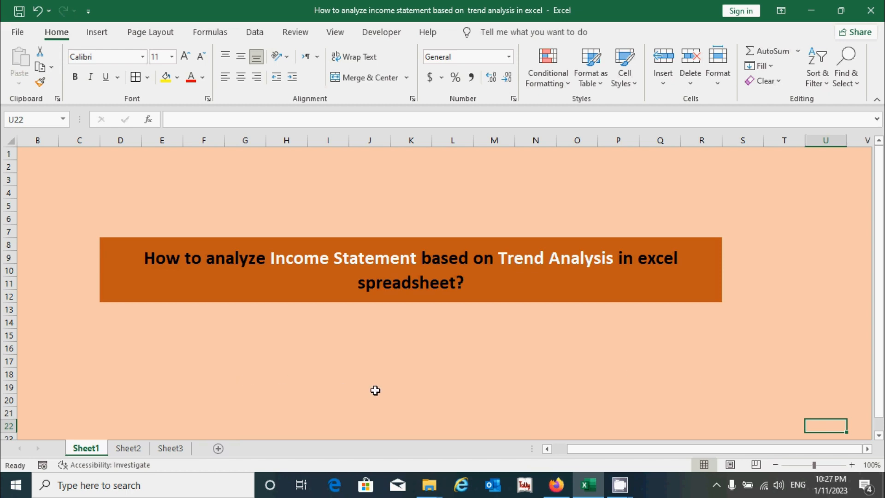
Step: Open Sheet2 and fit the width of column B to the income statement's row labels
{"action": "left_click", "coordinate": [126, 448]}
{"action": "left_click", "coordinate": [346, 380]}
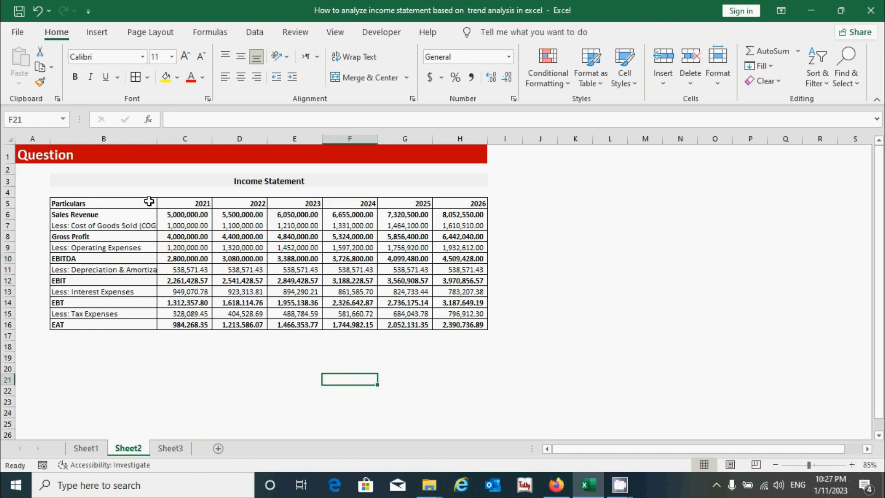
{"action": "double_click", "coordinate": [157, 139]}
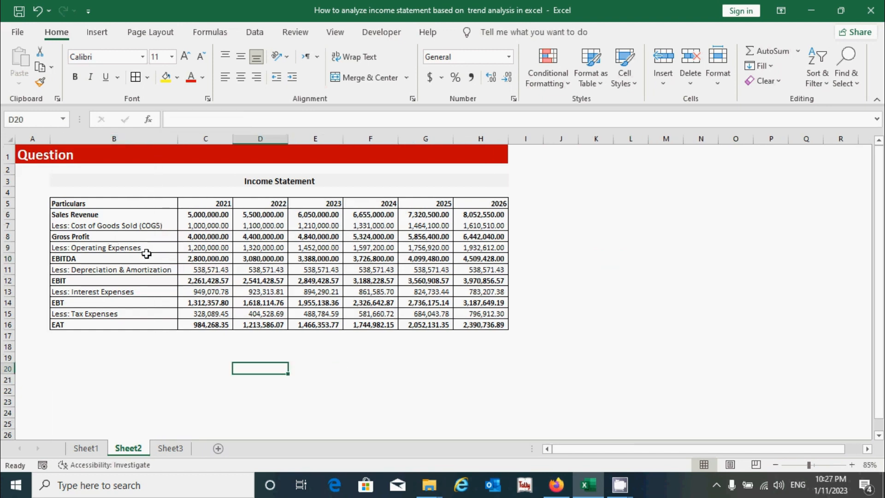
{"action": "left_click", "coordinate": [385, 364]}
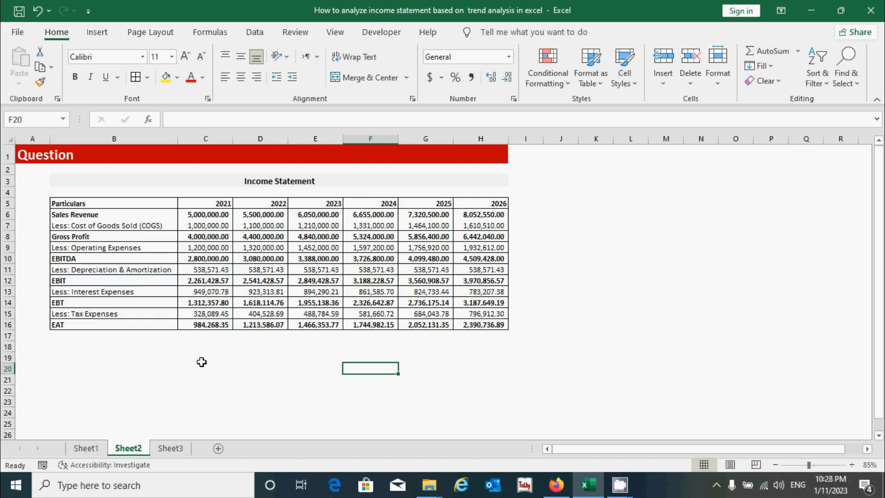
Step: Examine the income statement data in B5:H16 and the blank trend percentage grid I6:N16 on Sheet3
{"action": "left_click", "coordinate": [228, 359]}
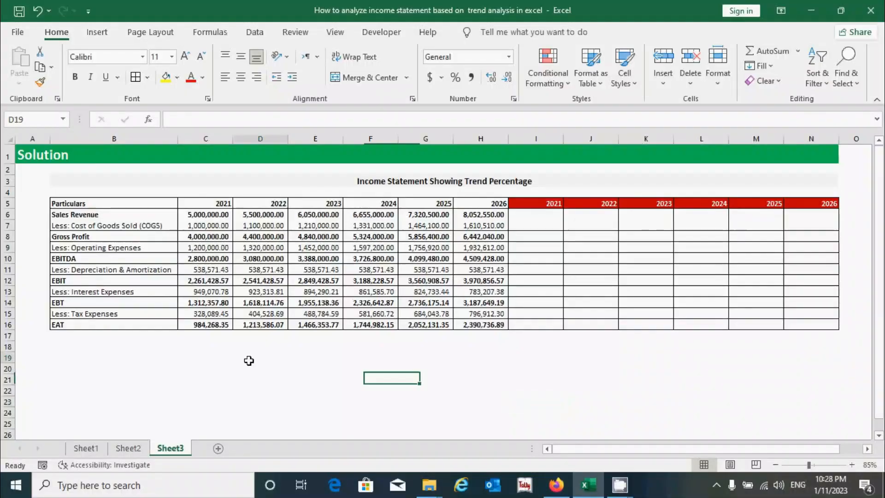
{"action": "left_click_drag", "start_coordinate": [136, 209], "coordinate": [488, 324]}
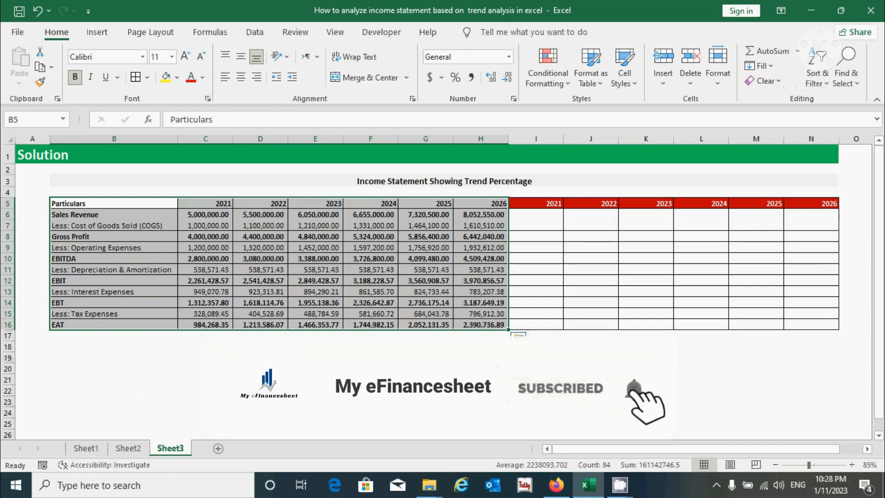
{"action": "left_click_drag", "start_coordinate": [550, 214], "coordinate": [796, 320]}
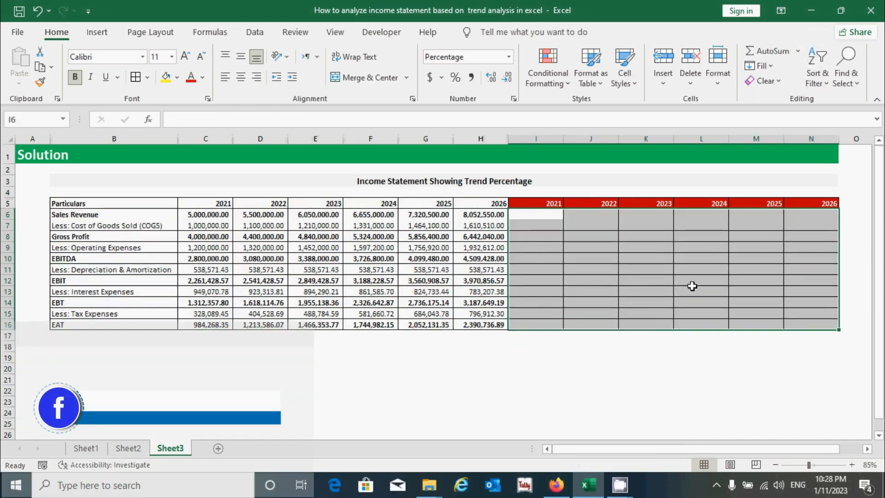
{"action": "left_click", "coordinate": [556, 215]}
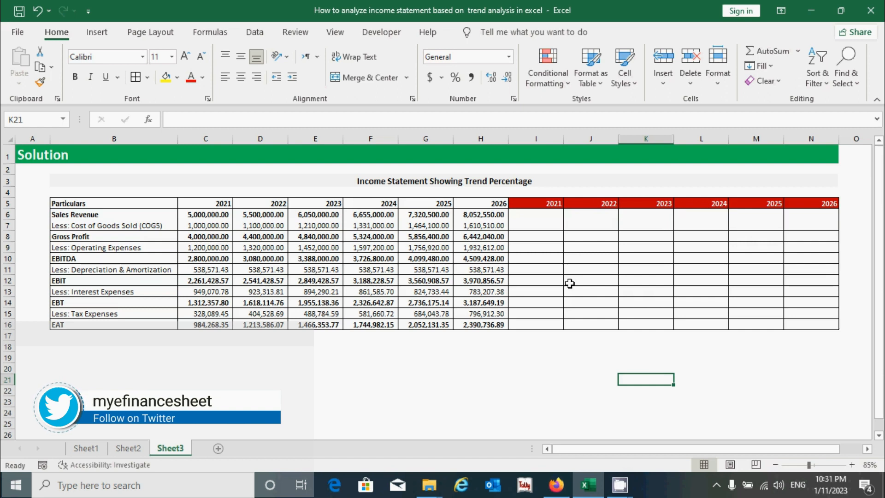
{"action": "left_click", "coordinate": [548, 228]}
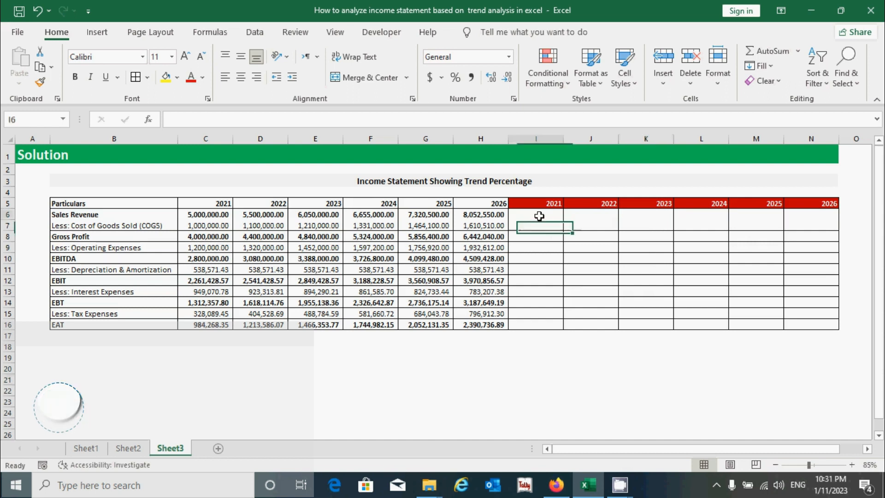
Step: Enter the formula =C6/$C6 in I6 for the 2021 Sales Revenue trend percentage
{"action": "left_click", "coordinate": [538, 216]}
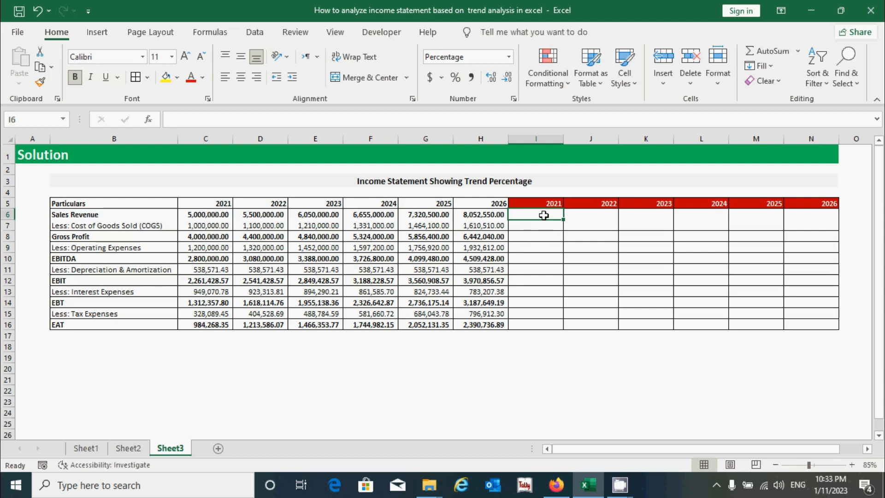
{"action": "type", "text": "="}
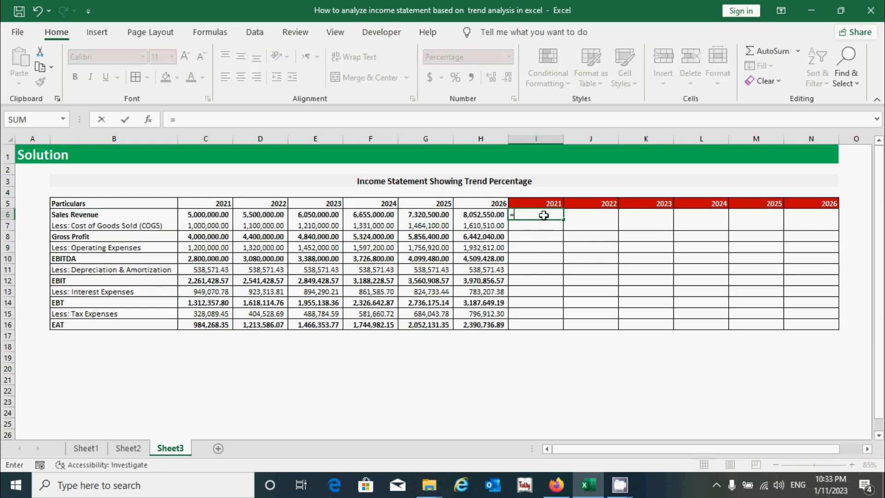
{"action": "left_click", "coordinate": [207, 214]}
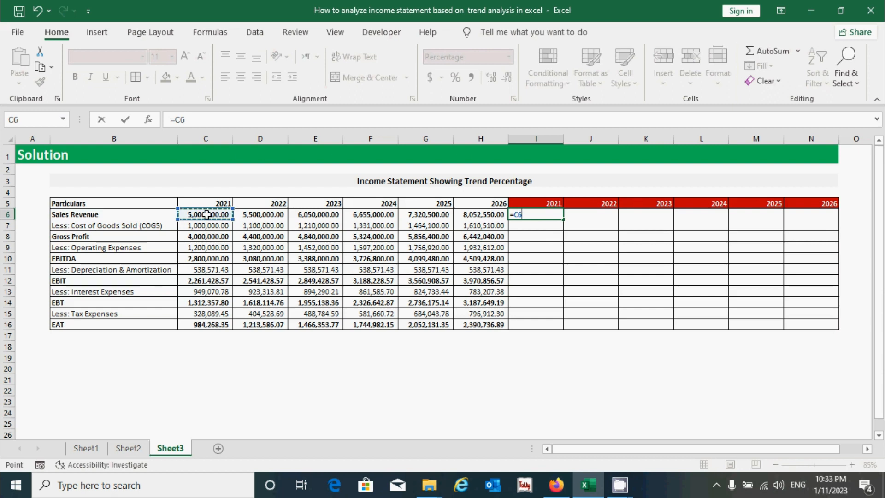
{"action": "type", "text": "/"}
{"action": "left_click", "coordinate": [215, 215]}
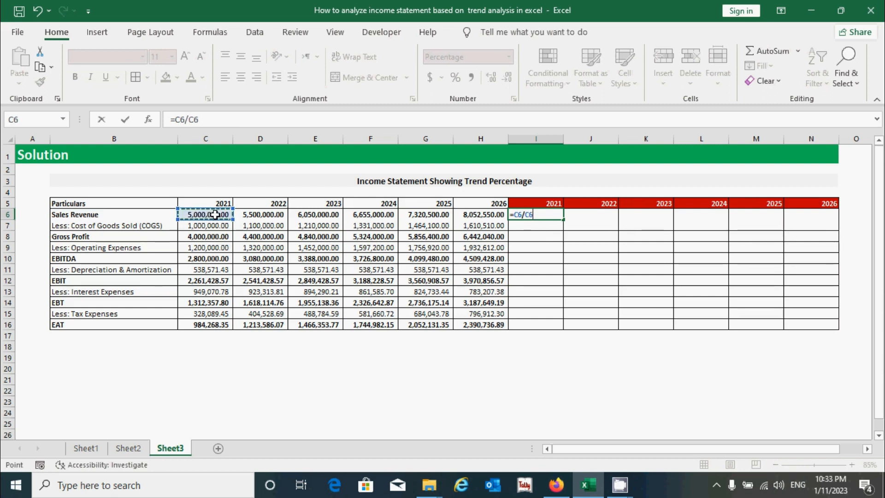
{"action": "left_click", "coordinate": [529, 218]}
{"action": "type", "text": "$"}
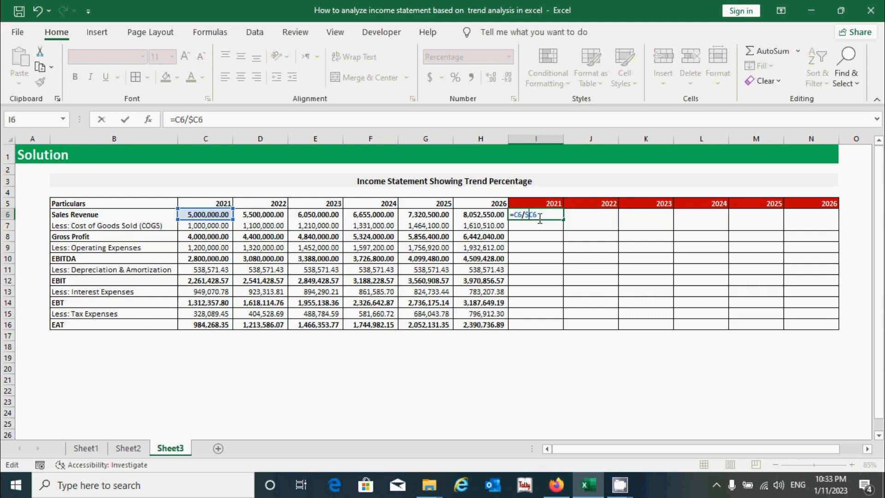
{"action": "key", "text": "Return"}
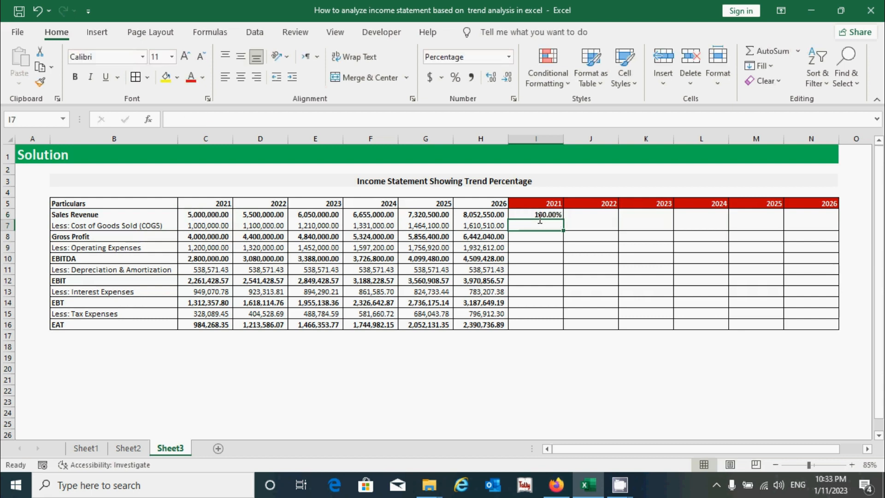
Step: Check the number format applied to the trend percentage range I6:N16
{"action": "left_click", "coordinate": [540, 214]}
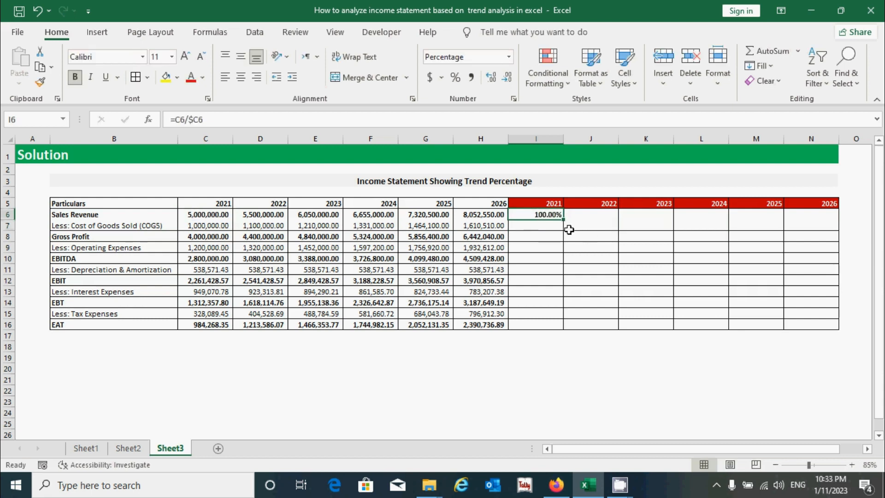
{"action": "mouse_move", "coordinate": [547, 213]}
{"action": "left_mouse_down"}
{"action": "mouse_move", "coordinate": [753, 269]}
{"action": "mouse_move", "coordinate": [806, 312]}
{"action": "mouse_move", "coordinate": [804, 321]}
{"action": "left_mouse_up"}
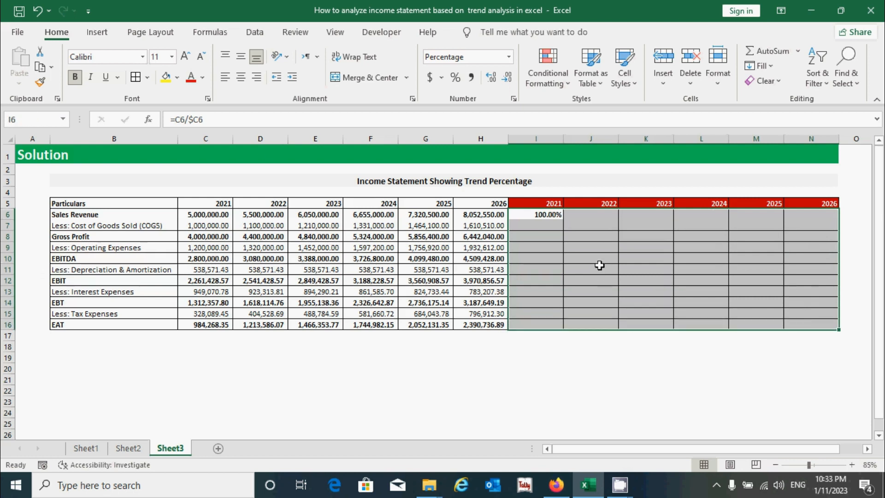
{"action": "left_click", "coordinate": [509, 57]}
{"action": "left_click", "coordinate": [600, 220]}
{"action": "left_click", "coordinate": [569, 232]}
Step: Fill the Sales Revenue trend formula from I6 across to N6 and down through row 16
{"action": "left_click", "coordinate": [555, 212]}
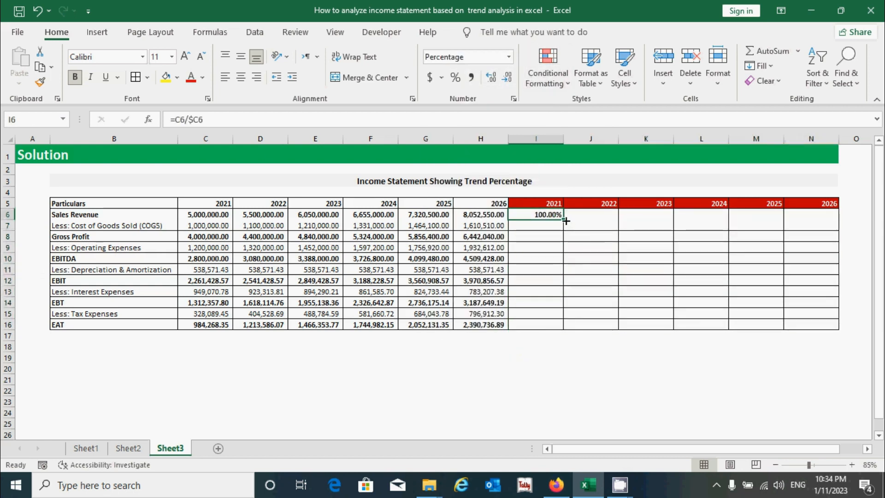
{"action": "left_click_drag", "start_coordinate": [566, 220], "coordinate": [811, 227]}
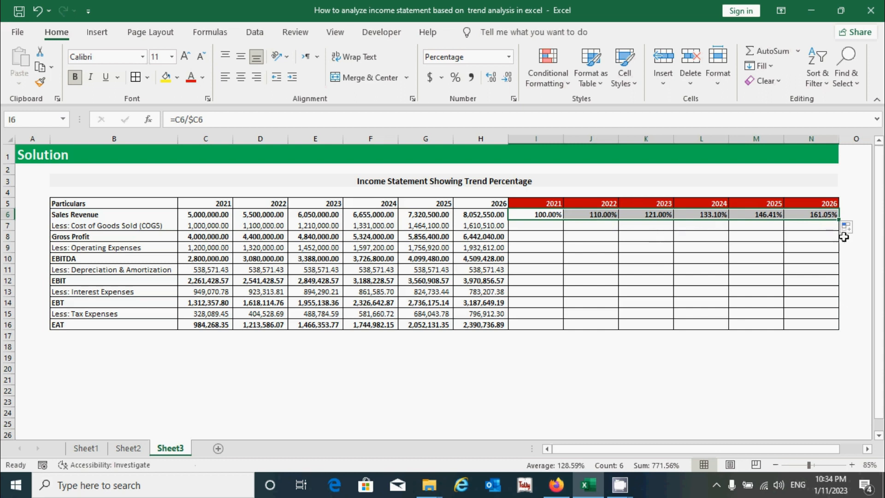
{"action": "left_click_drag", "start_coordinate": [840, 221], "coordinate": [839, 326]}
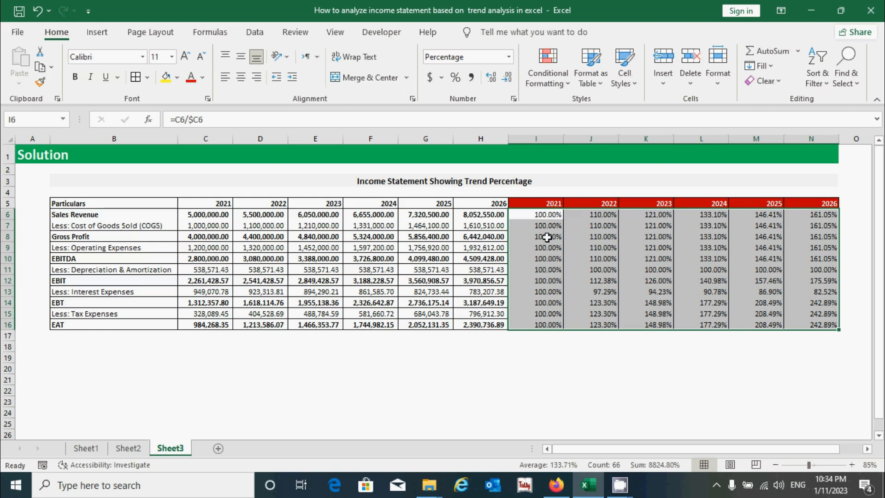
{"action": "left_click", "coordinate": [547, 236]}
{"action": "left_click_drag", "start_coordinate": [547, 235], "coordinate": [836, 326]}
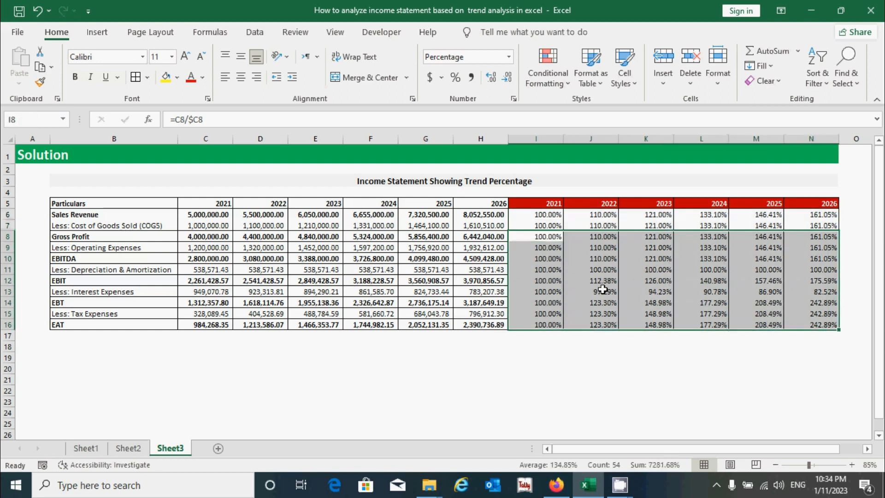
{"action": "left_click", "coordinate": [662, 372]}
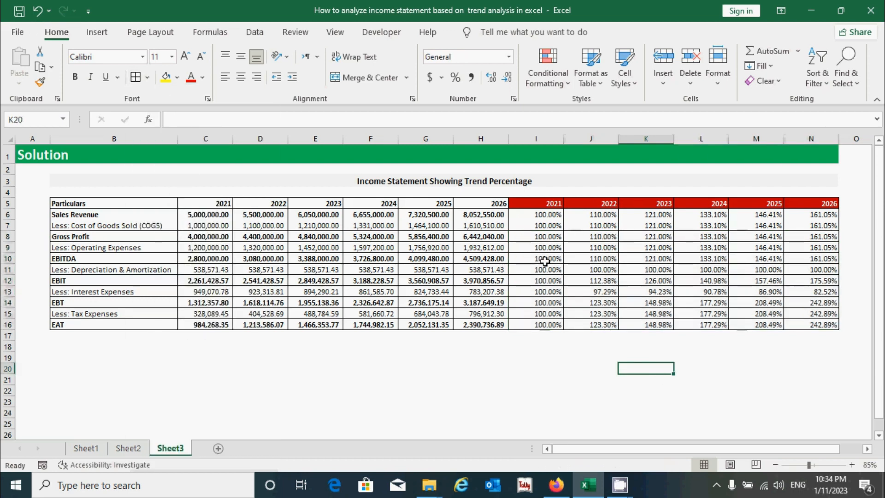
{"action": "left_click", "coordinate": [534, 237]}
Step: Bold the trend percentages in columns I to N for Sales Revenue, Gross Profit, EBITDA, EBIT, EBT and EAT
{"action": "left_click_drag", "start_coordinate": [539, 213], "coordinate": [811, 210]}
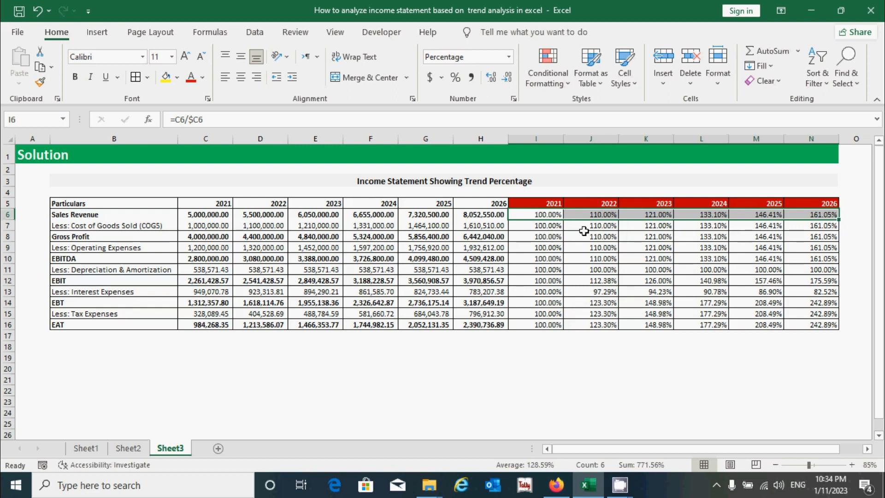
{"action": "left_click_drag", "start_coordinate": [551, 235], "coordinate": [785, 235]}
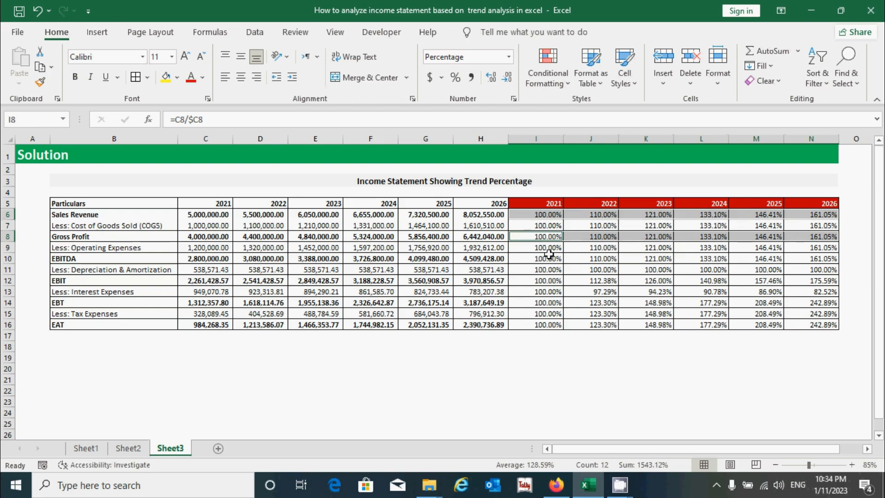
{"action": "left_click_drag", "start_coordinate": [548, 255], "coordinate": [819, 256]}
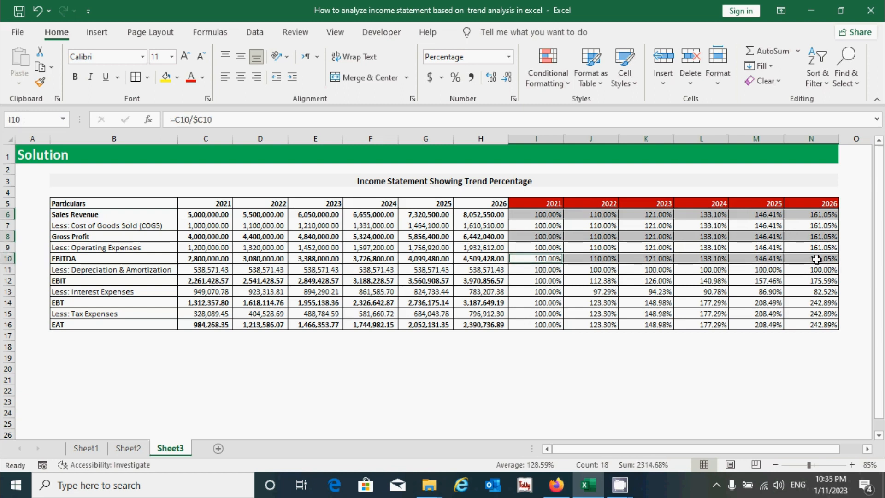
{"action": "left_click_drag", "start_coordinate": [530, 278], "coordinate": [796, 282]}
{"action": "left_click_drag", "start_coordinate": [551, 300], "coordinate": [801, 303]}
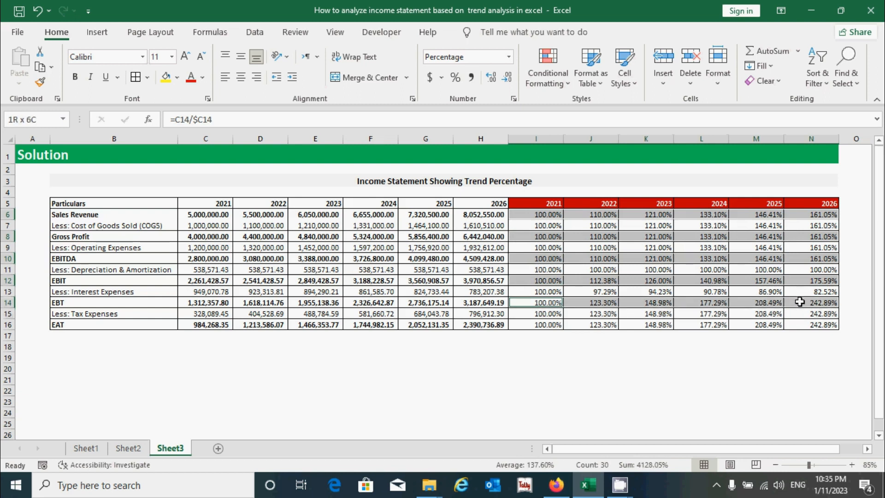
{"action": "left_click_drag", "start_coordinate": [536, 323], "coordinate": [821, 324]}
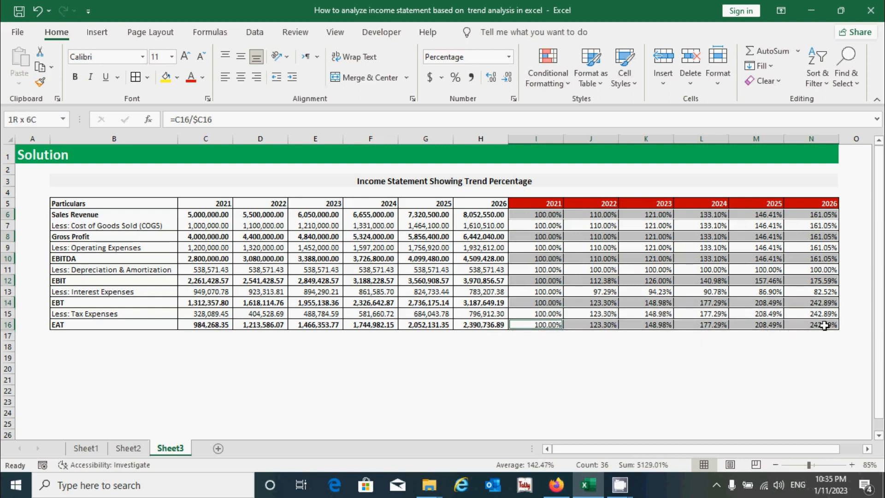
{"action": "key", "text": "ctrl+b"}
{"action": "left_click", "coordinate": [532, 359]}
{"action": "left_click", "coordinate": [680, 369]}
{"action": "left_click", "coordinate": [529, 374]}
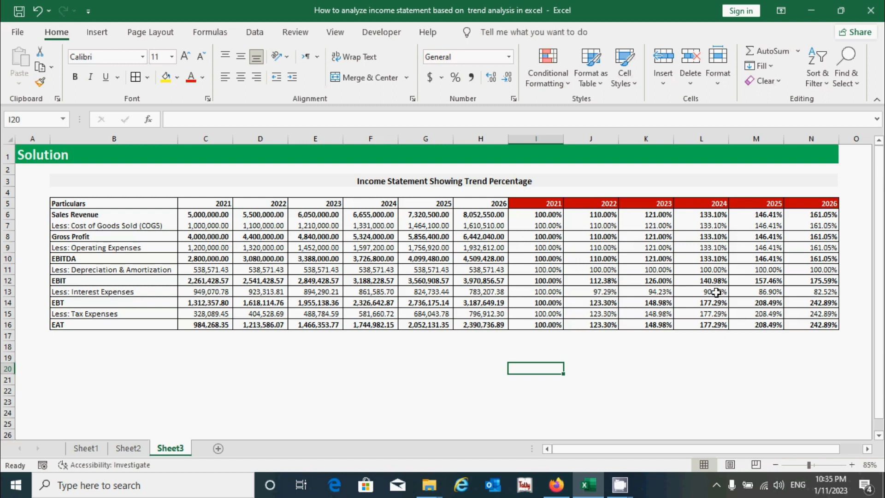
{"action": "left_click", "coordinate": [639, 376]}
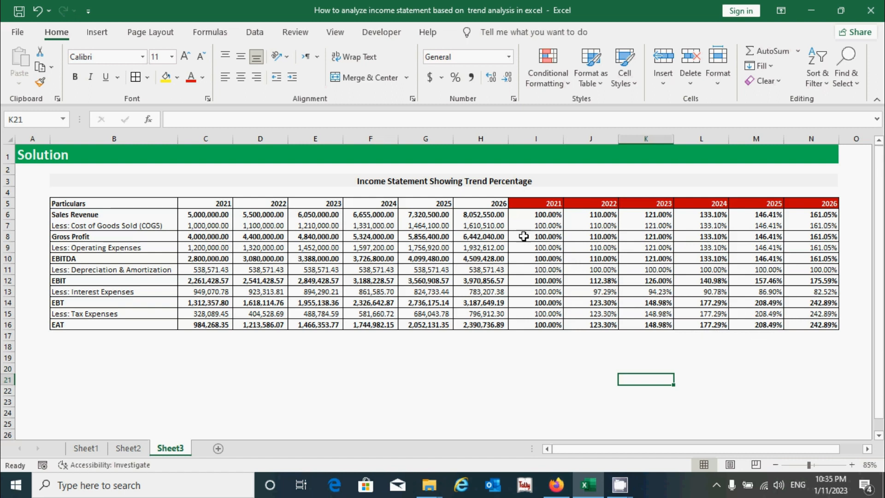
Step: Examine the 2021 to 2026 trend percentages for Sales Revenue, EAT and Interest Expenses
{"action": "left_click", "coordinate": [538, 216]}
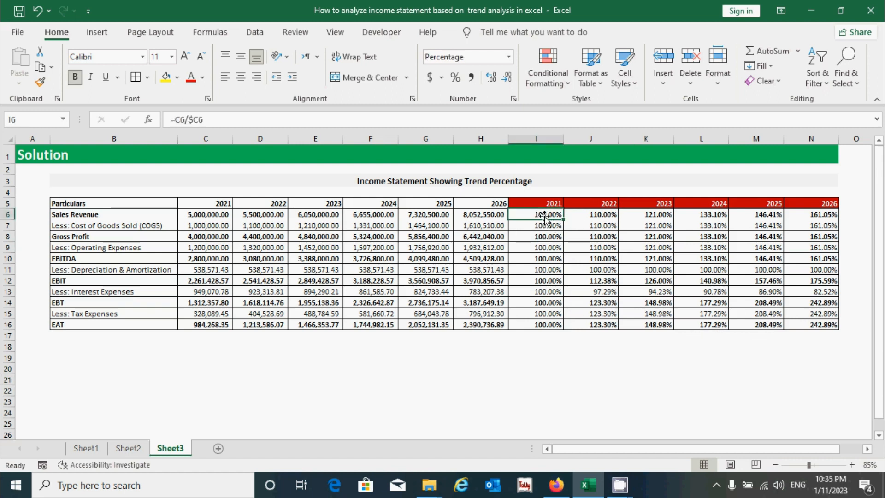
{"action": "left_click_drag", "start_coordinate": [547, 215], "coordinate": [805, 210]}
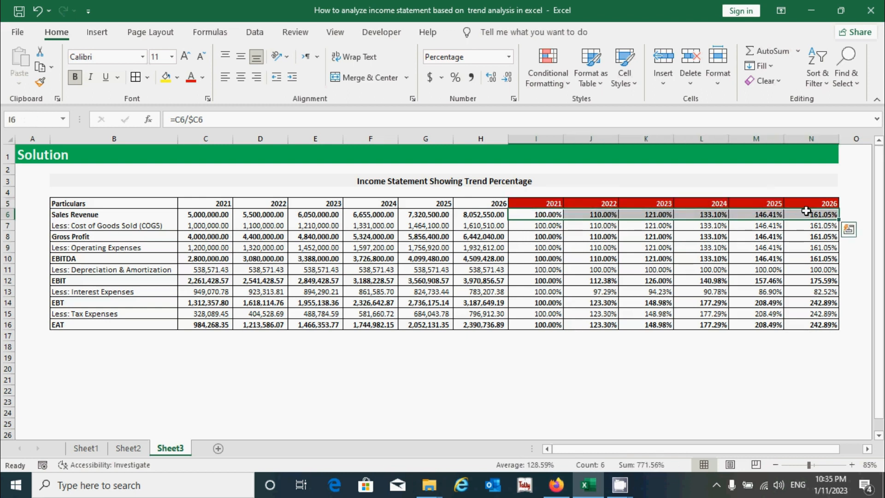
{"action": "left_click", "coordinate": [547, 215]}
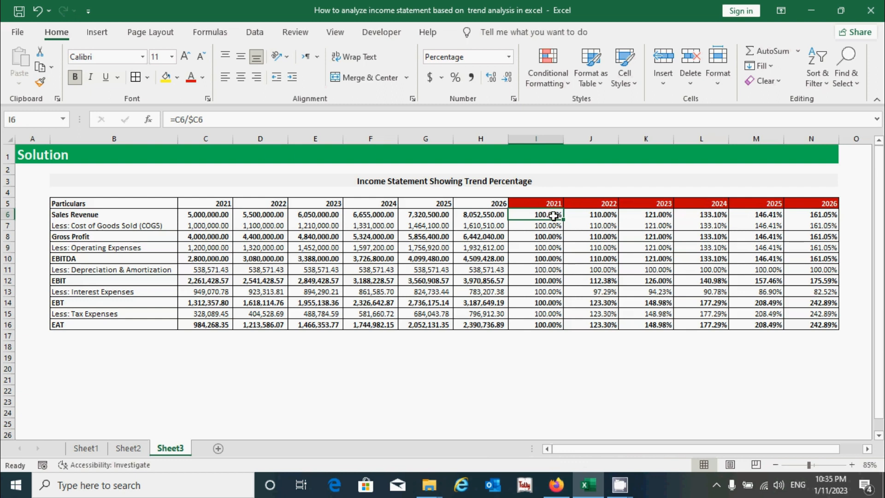
{"action": "left_click", "coordinate": [817, 214]}
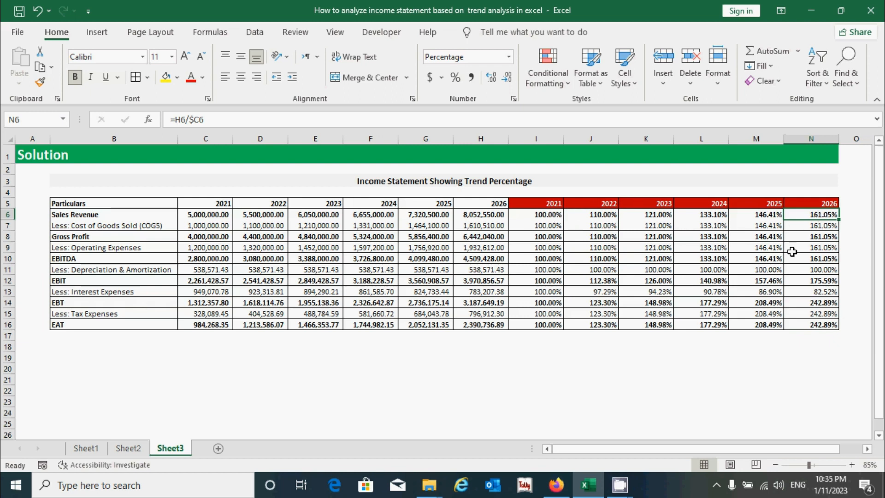
{"action": "left_click", "coordinate": [543, 328]}
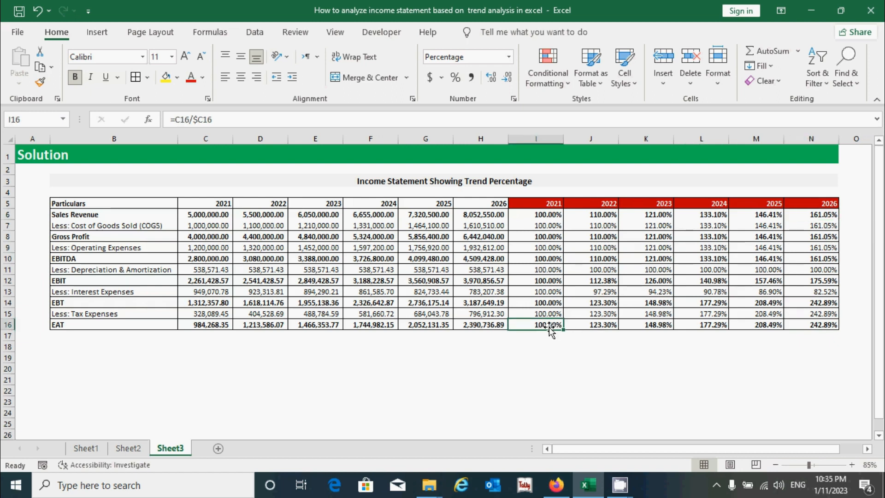
{"action": "left_click_drag", "start_coordinate": [548, 325], "coordinate": [812, 325]}
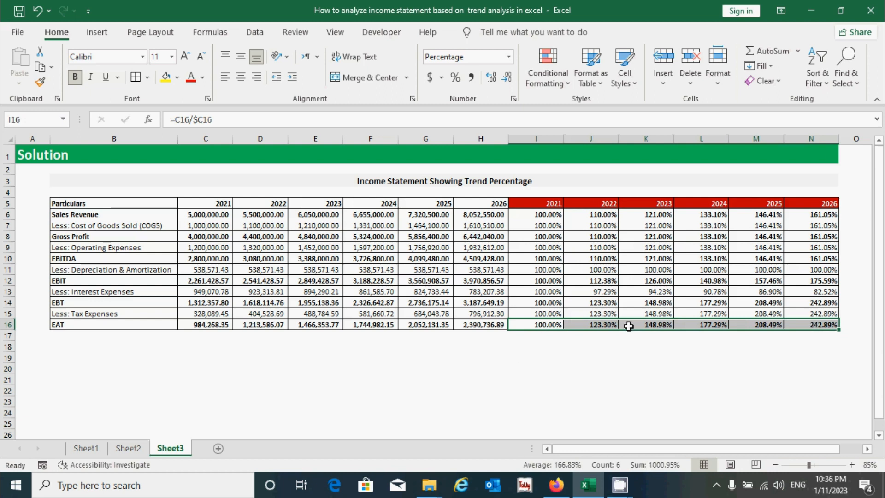
{"action": "left_click", "coordinate": [817, 323]}
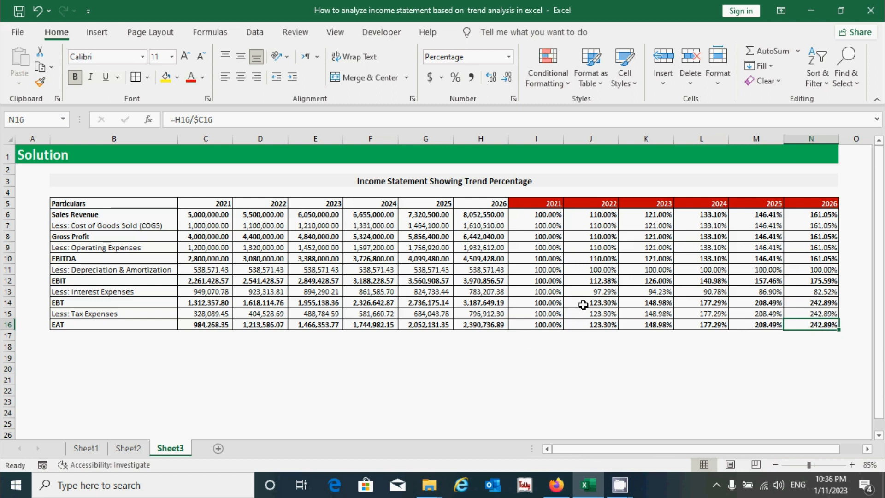
{"action": "left_click", "coordinate": [548, 291]}
{"action": "left_click_drag", "start_coordinate": [547, 291], "coordinate": [797, 298]}
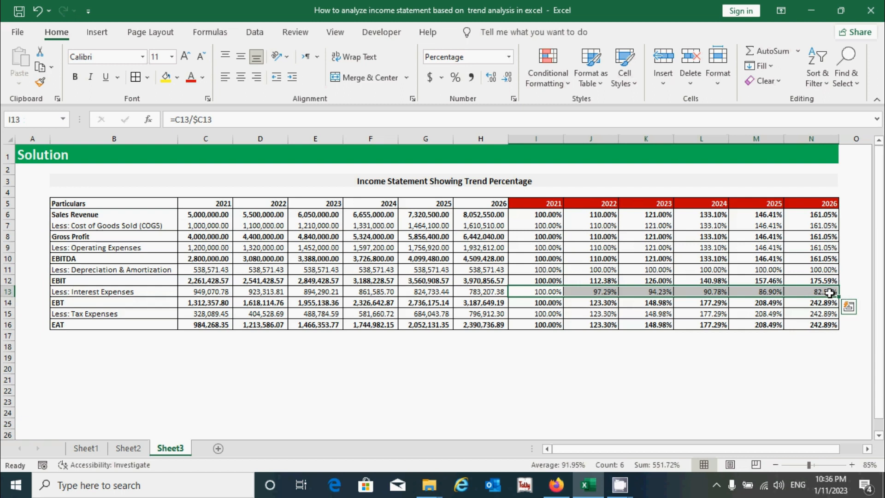
{"action": "key", "text": "Up"}
{"action": "key", "text": "Up"}
{"action": "key", "text": "Up"}
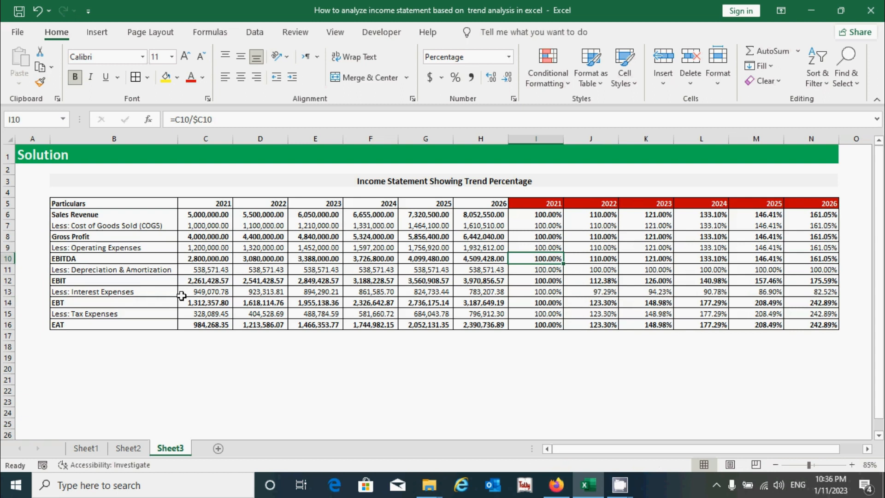
{"action": "left_click", "coordinate": [605, 372]}
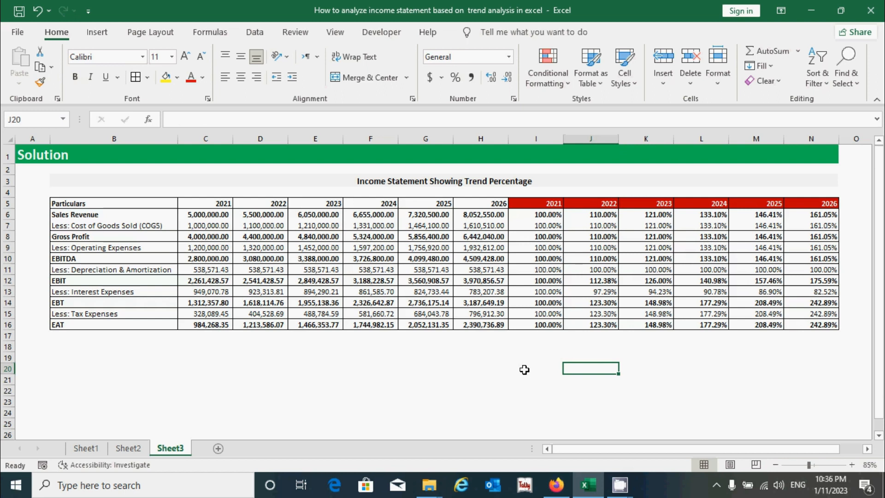
{"action": "left_click", "coordinate": [524, 369]}
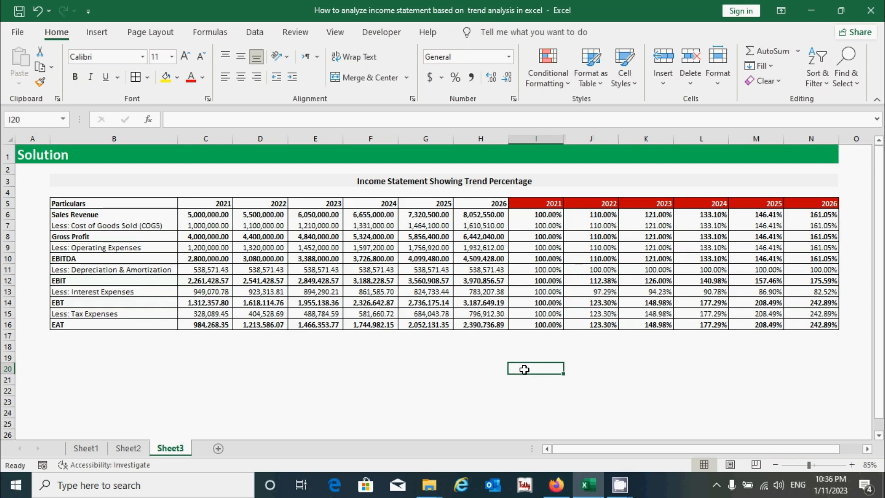